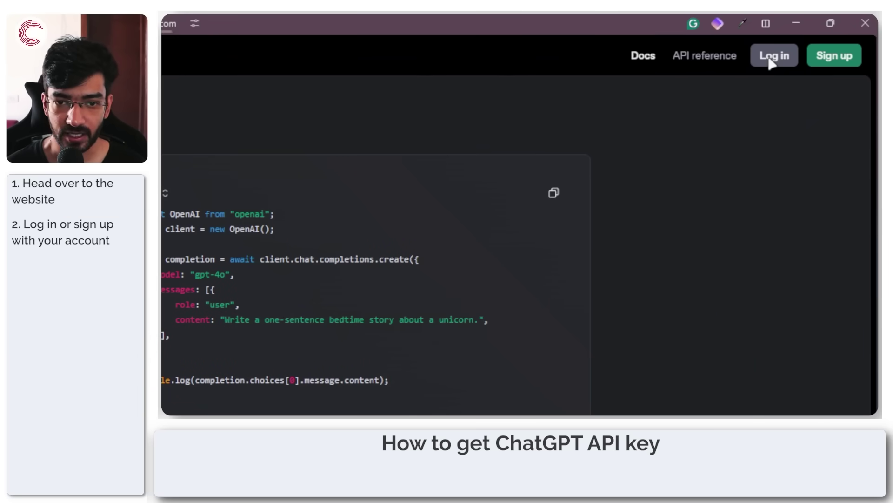
Sign in to OpenAI Platform using Log in and Continue with Google.
left_click(773, 57)
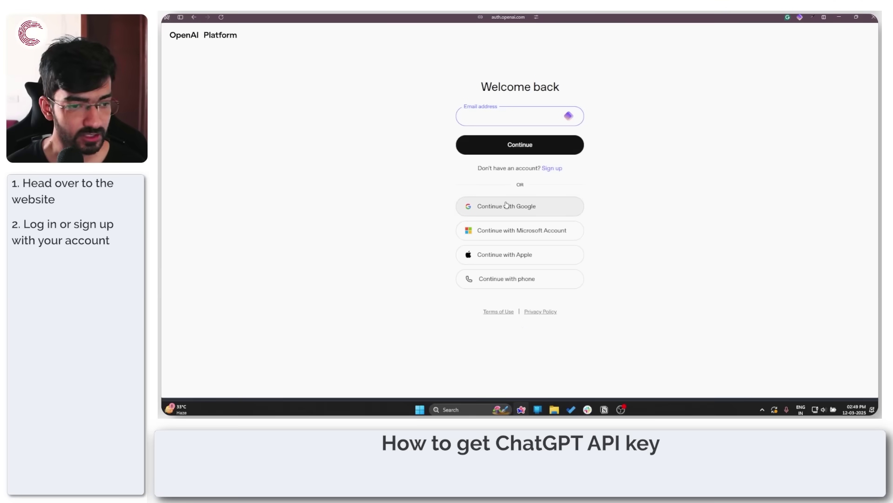
left_click(507, 204)
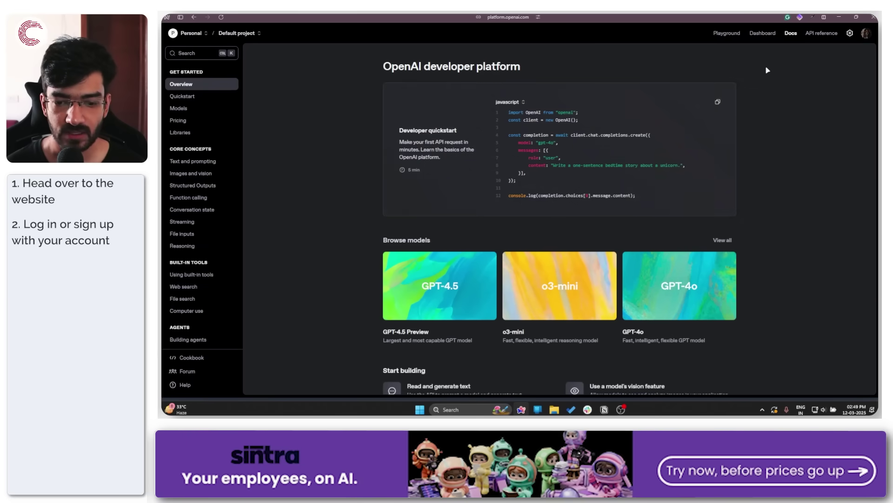
scroll(601, 123, "down", 3)
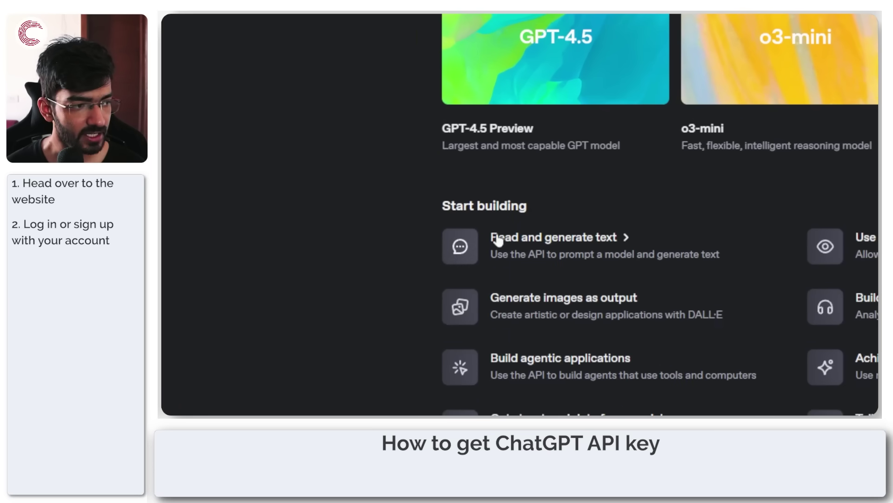
Open the Read and generate text guide, dismiss the Responses API popup, then go to Dashboard.
left_click(534, 242)
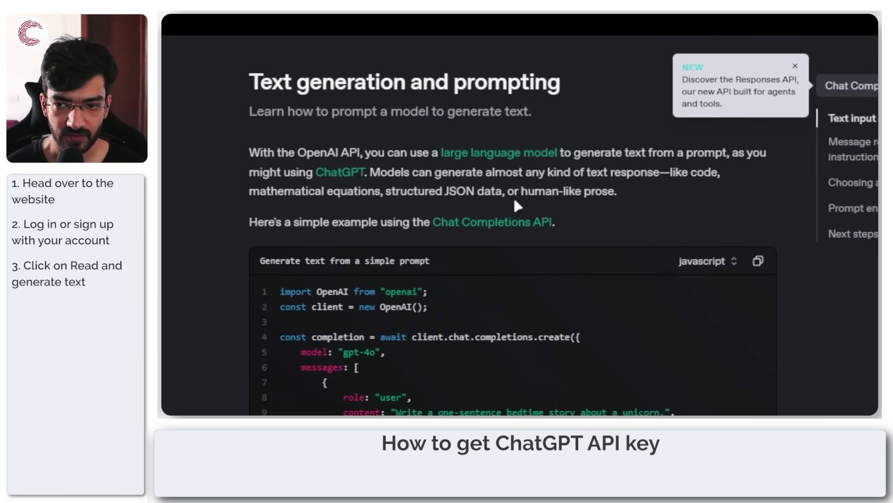
scroll(400, 212, "down", 8)
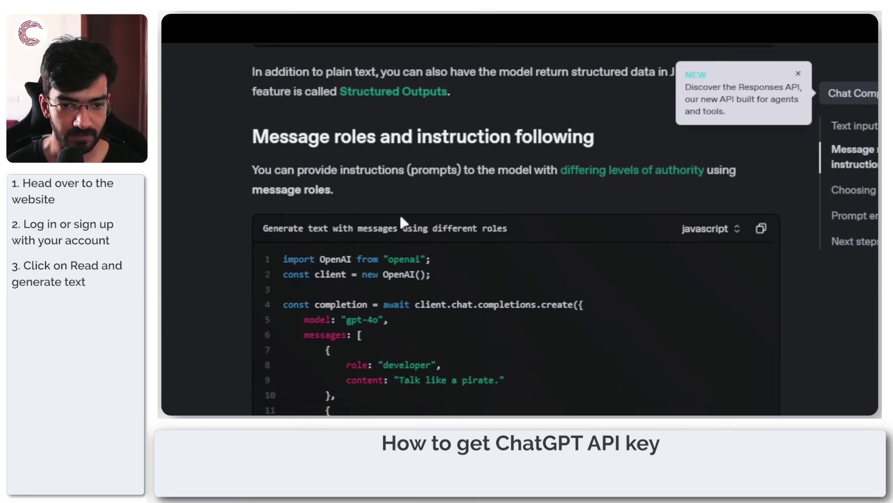
scroll(399, 213, "down", 6)
scroll(400, 212, "down", 5)
scroll(399, 213, "down", 5)
scroll(399, 213, "up", 8)
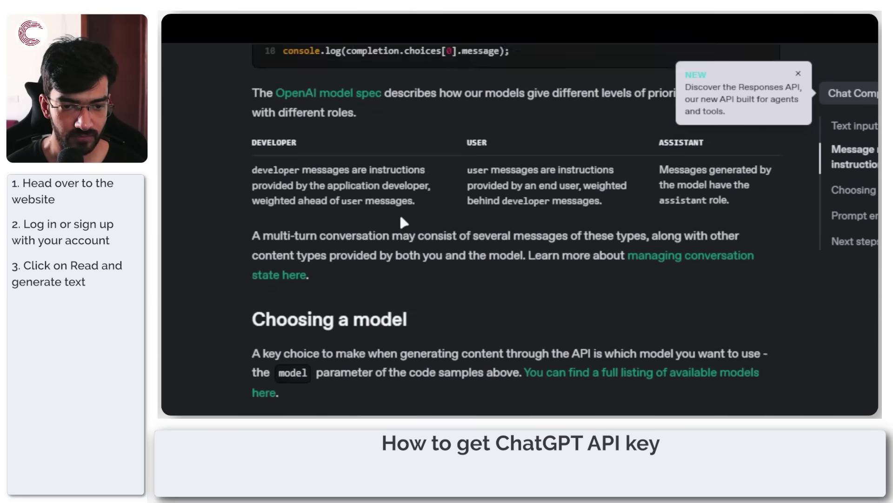
scroll(400, 213, "up", 6)
scroll(399, 213, "up", 5)
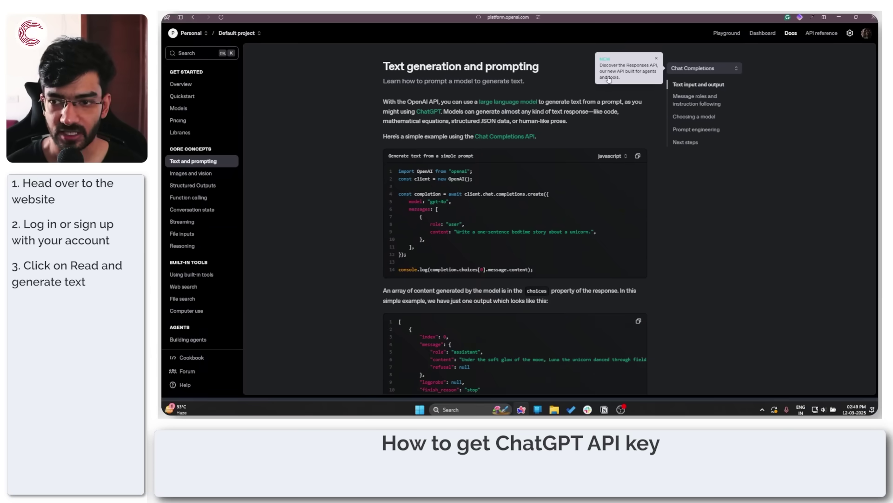
left_click(656, 60)
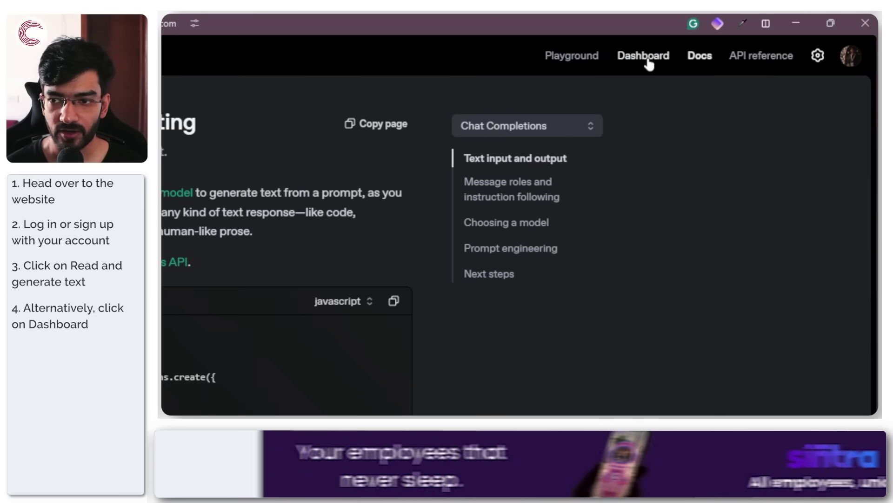
left_click(762, 32)
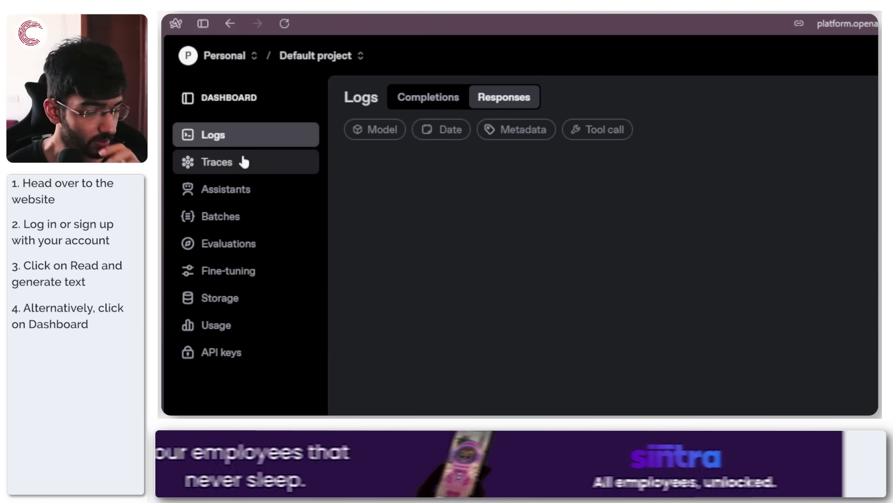
scroll(241, 161, "down", 2)
Open the empty API keys page from the Dashboard sidebar.
left_click(222, 215)
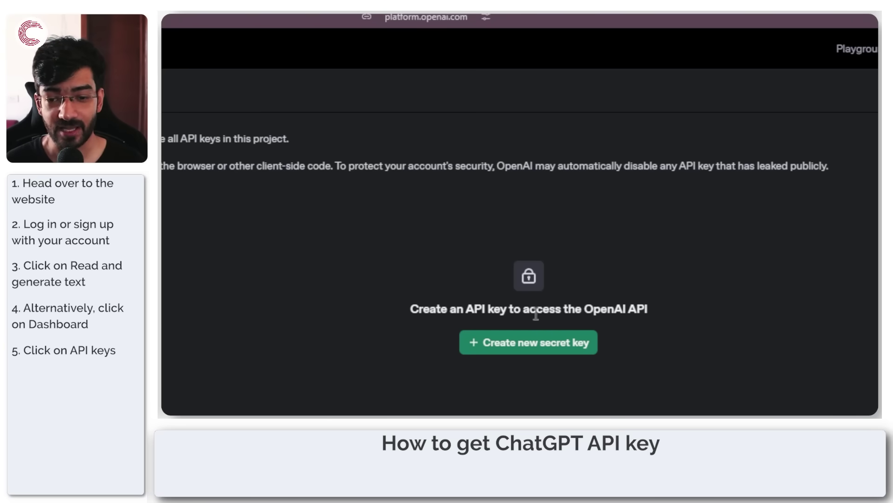
Start a new secret key owned by You, named ChatGPT Test API Key.
left_click(533, 344)
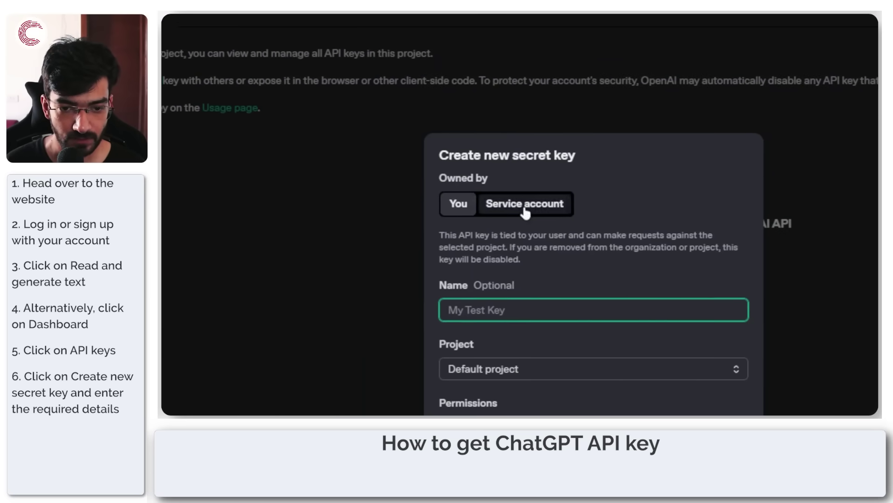
left_click(524, 209)
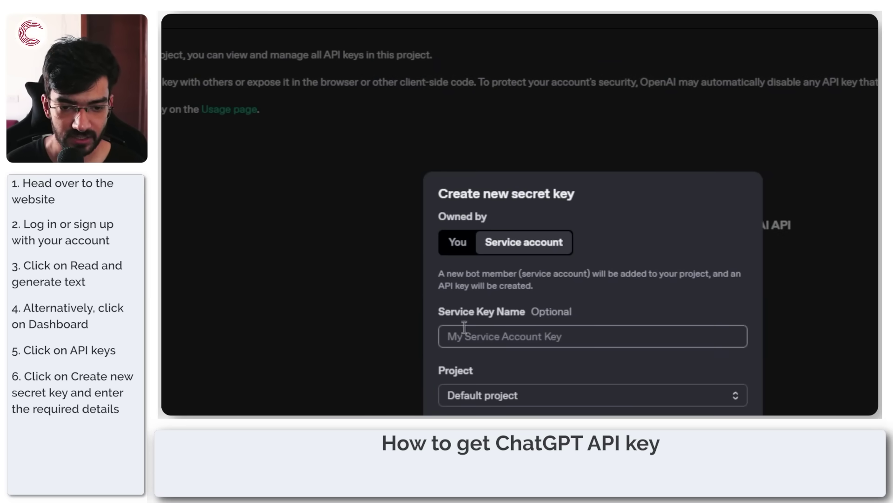
left_click(458, 241)
left_click(526, 311)
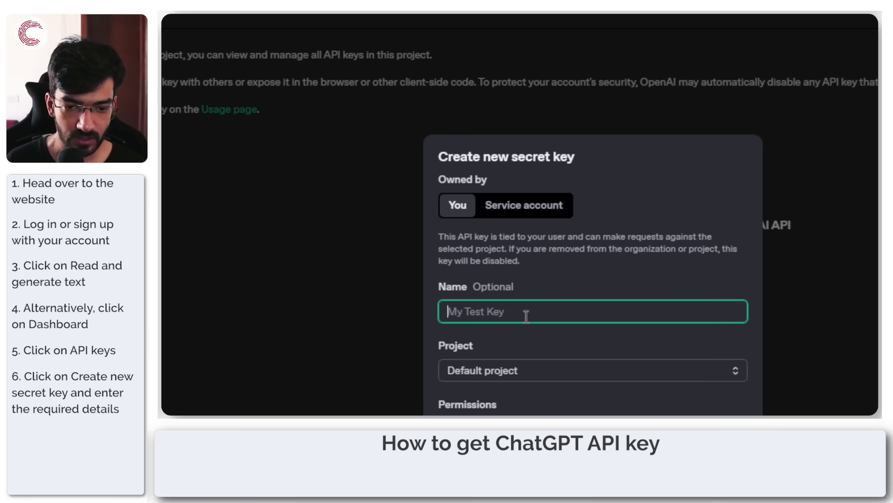
type("ChatGP")
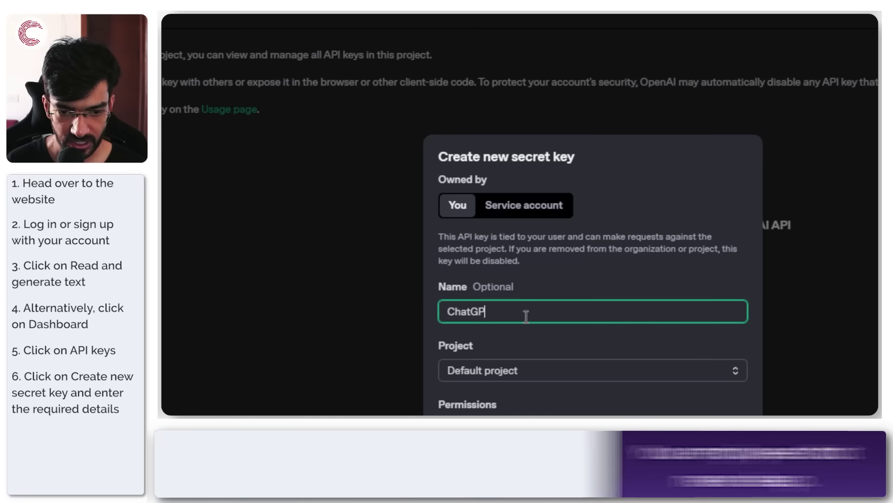
type("T Test API Key")
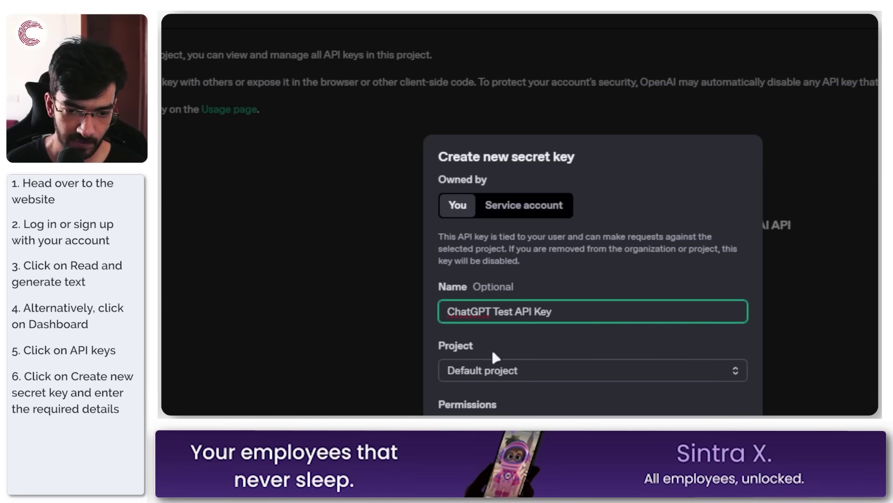
Assign the key to Default project with All permissions and create it.
left_click(496, 370)
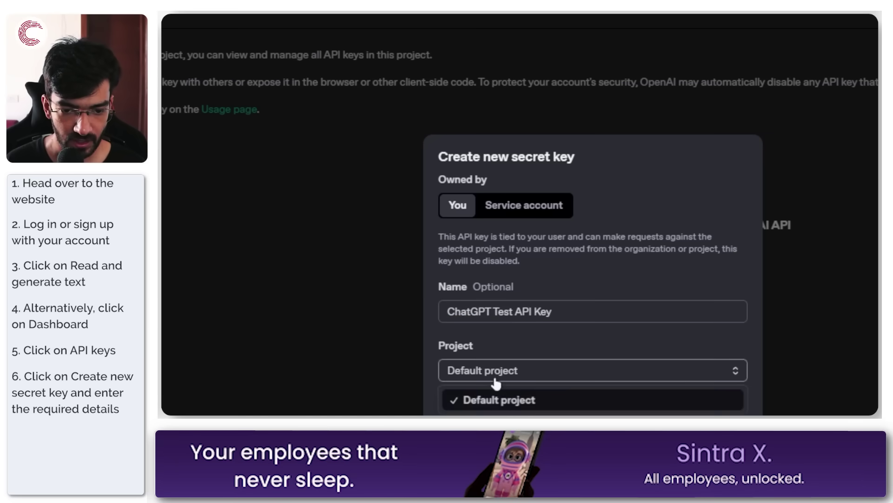
left_click(499, 399)
scroll(497, 382, "down", 2)
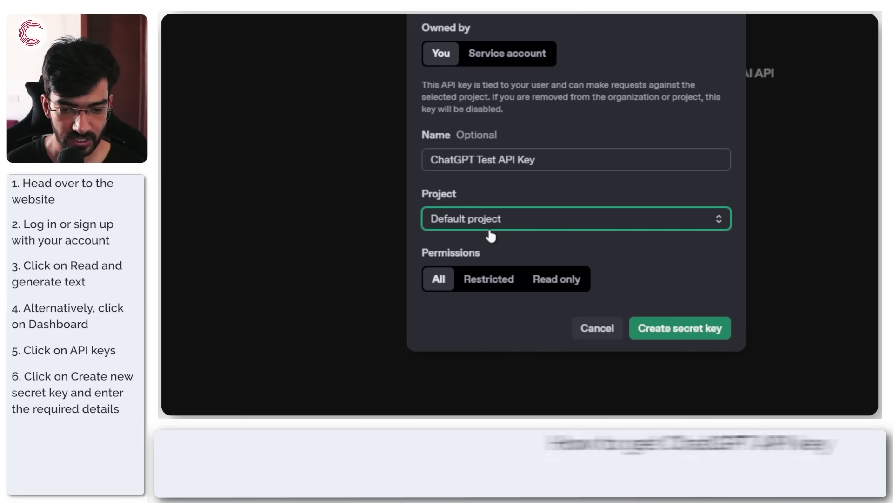
left_click(499, 283)
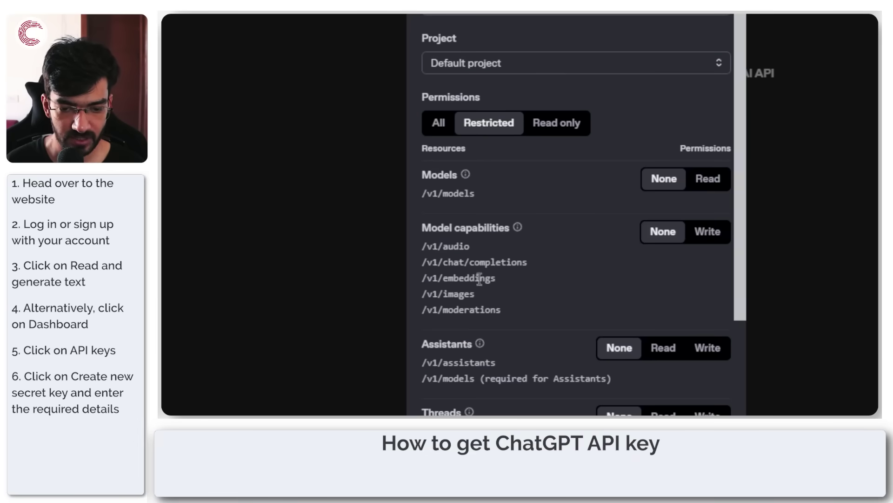
left_click(544, 124)
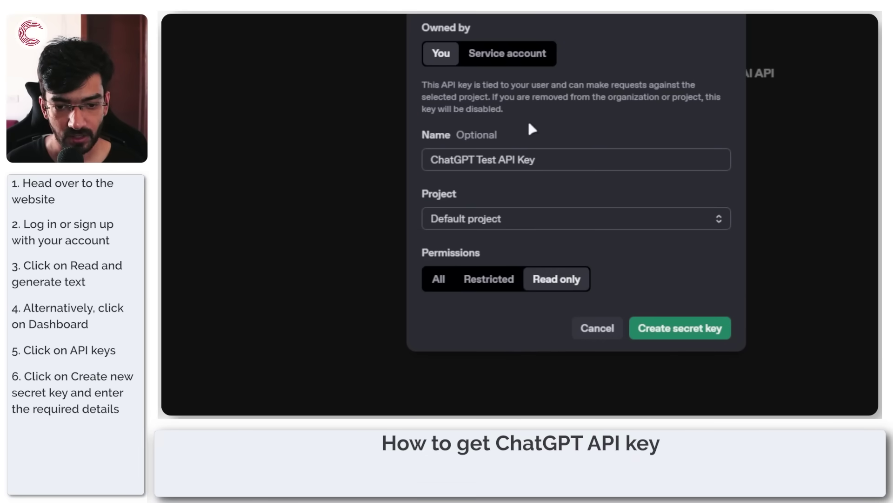
left_click(439, 282)
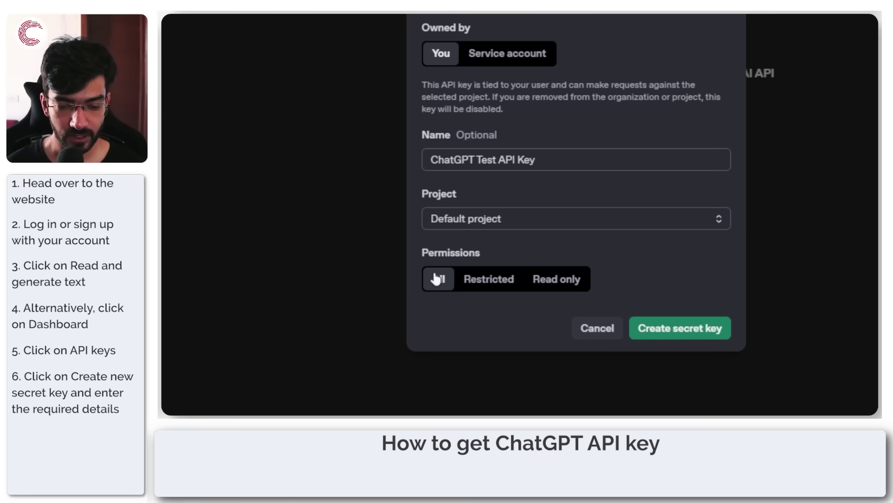
left_click(700, 330)
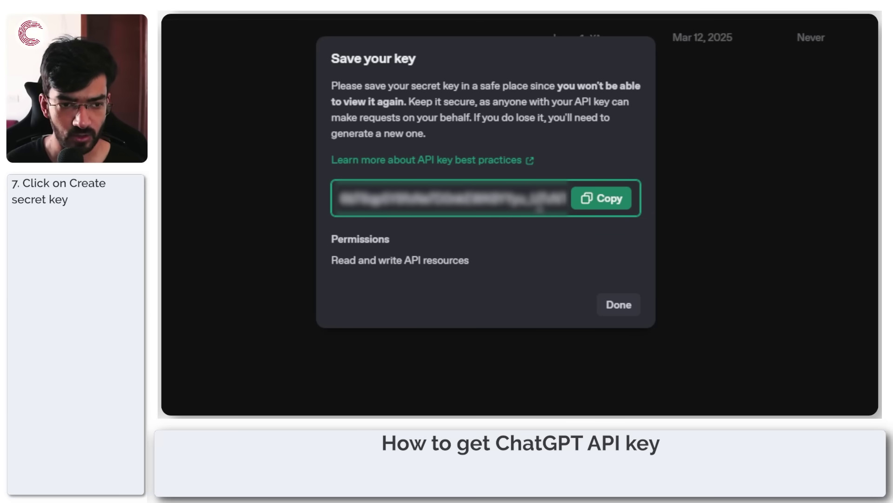
Close the Save your key dialog once the new key is saved.
left_click(619, 305)
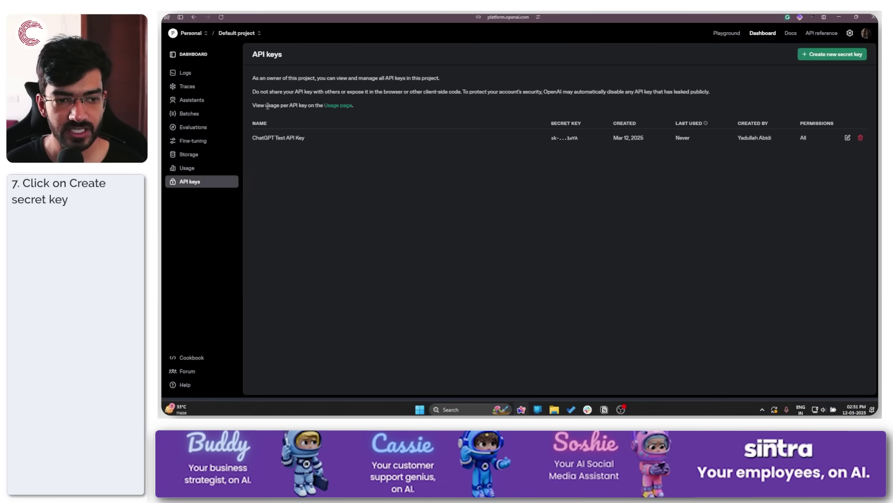
left_click_drag(267, 106, 333, 105)
left_click(412, 167)
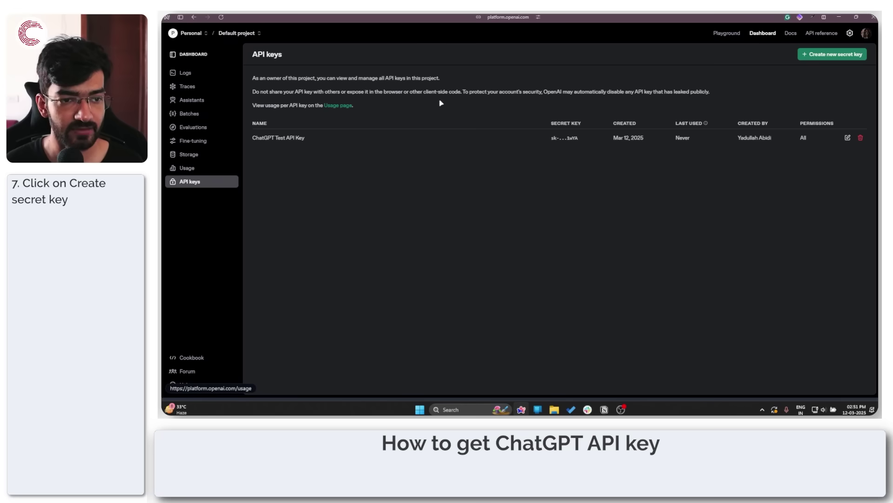